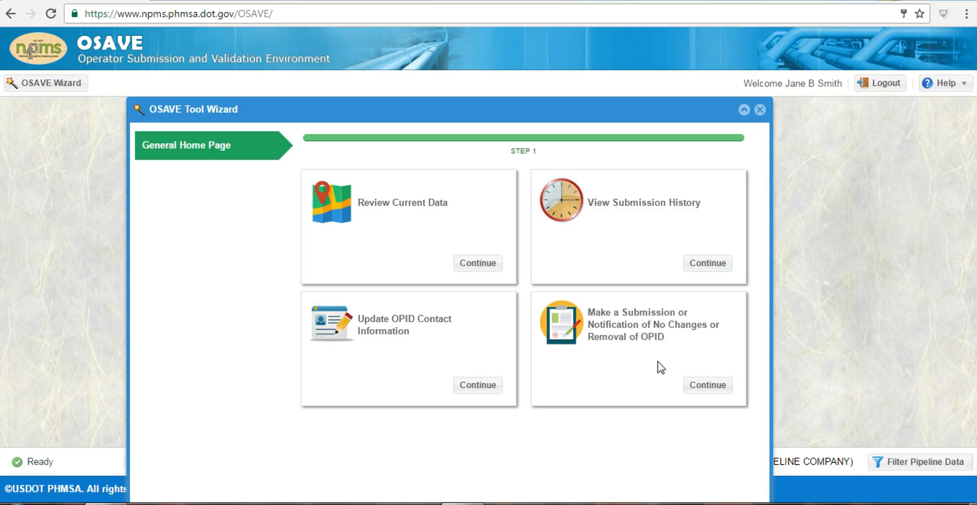
Start a geospatial and attribute data upload submission as a full replacement of the current NPMS data
left_click(696, 385)
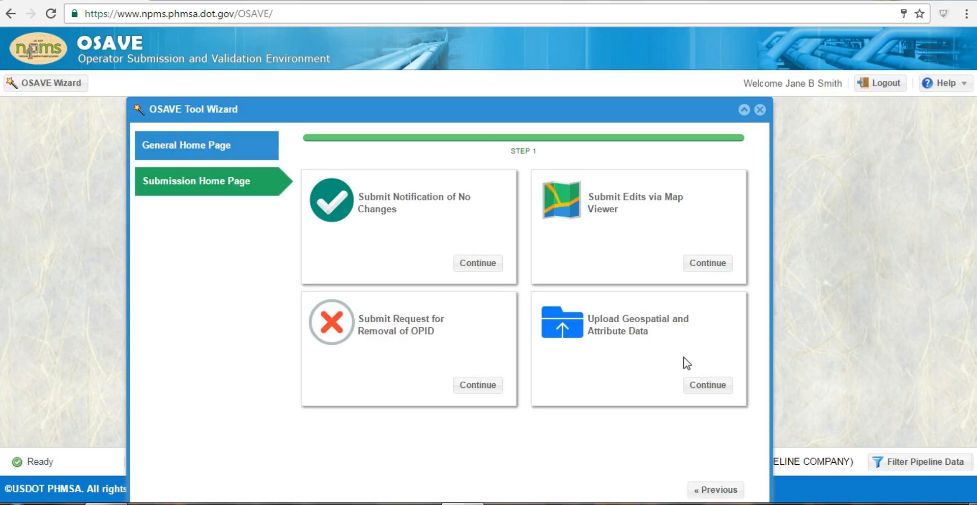
left_click(708, 386)
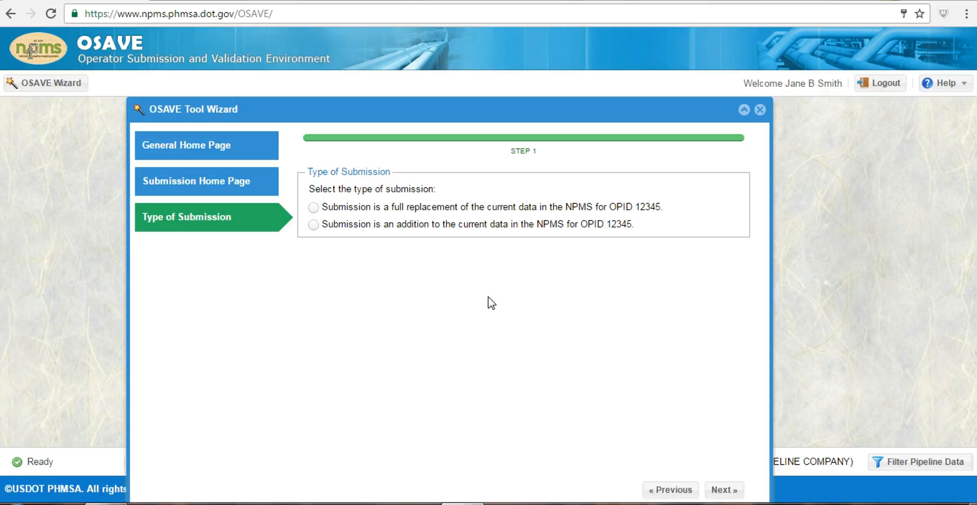
left_click(313, 208)
left_click(721, 488)
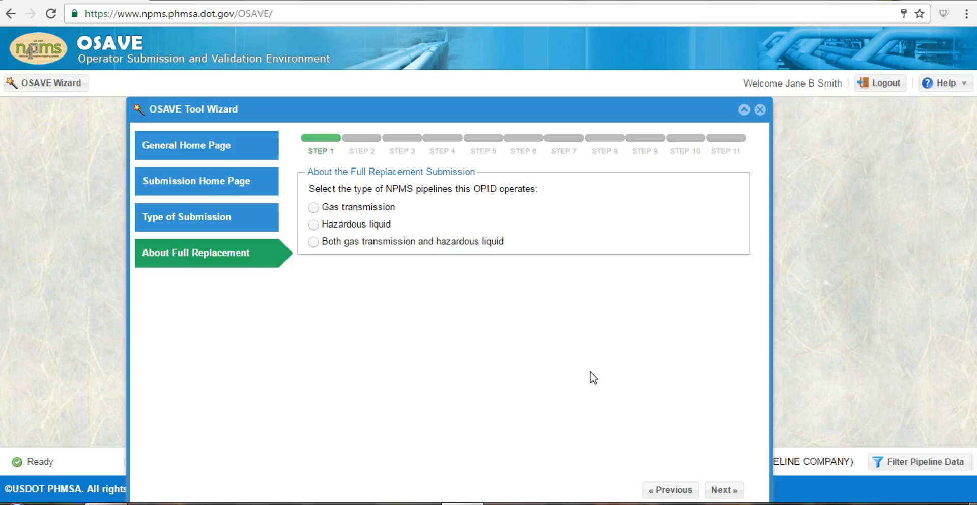
Declare gas transmission pipelines reflecting field conditions as of December 31, 2015, and answer Yes to matching the PHMSA Annual Report
left_click(313, 208)
left_click(331, 244)
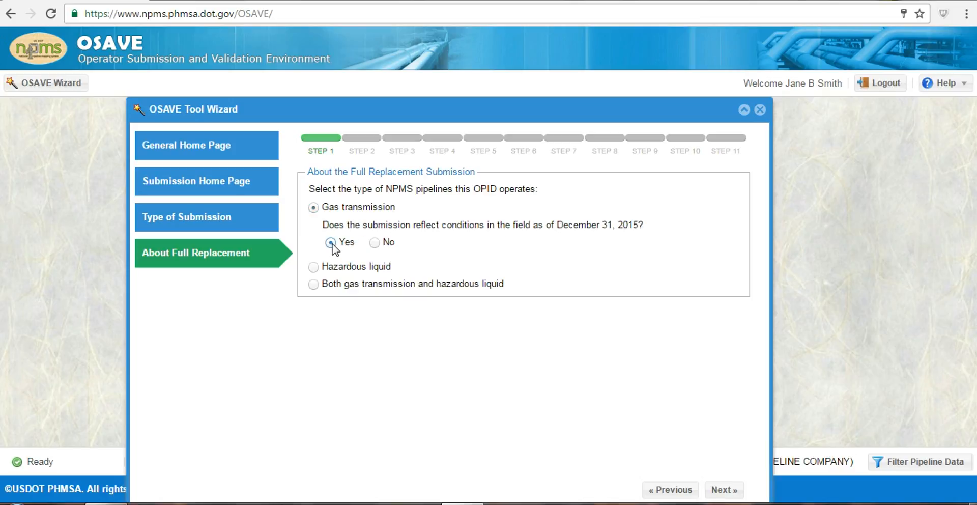
left_click(728, 490)
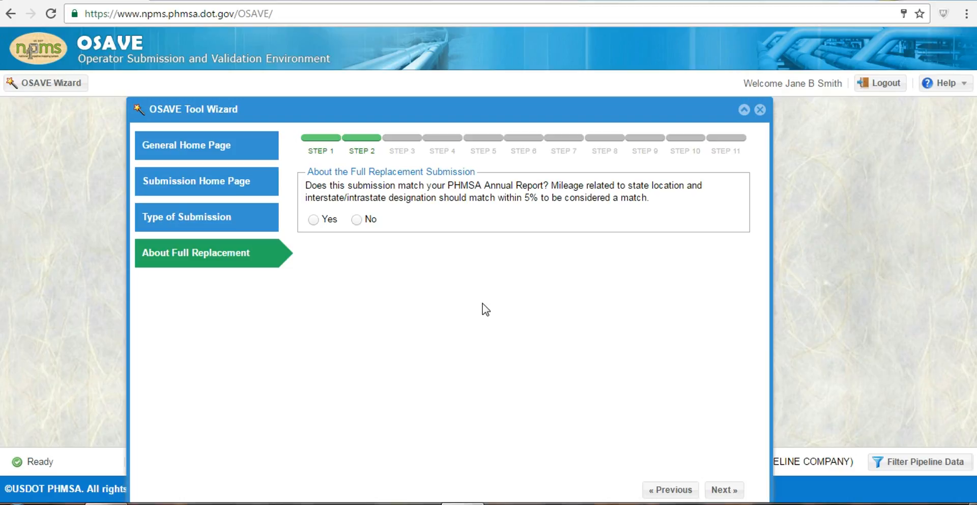
left_click(314, 220)
left_click(727, 490)
Answer Yes to containing abandoned pipelines, not previously submitted, offshore or crossing a Commercially Navigable Waterway, and having the signed certificate ready
left_click(357, 219)
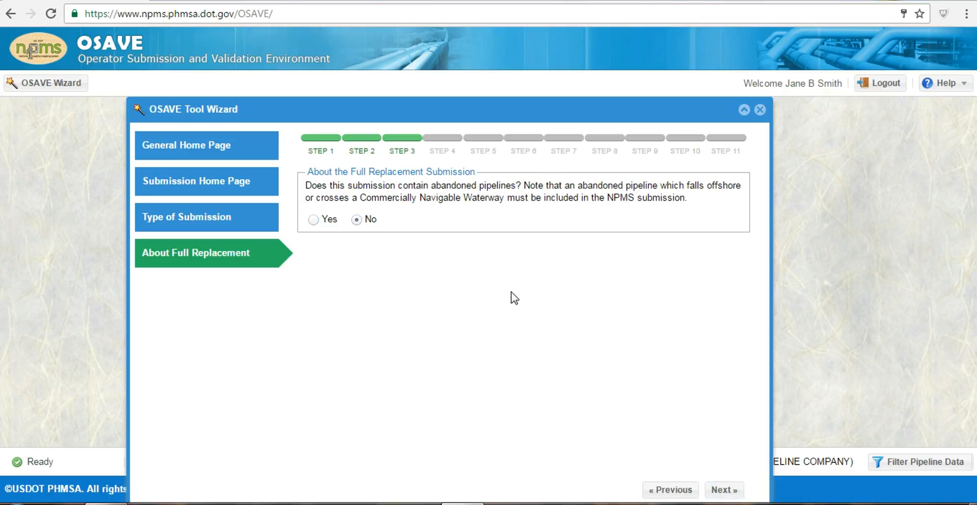
left_click(314, 219)
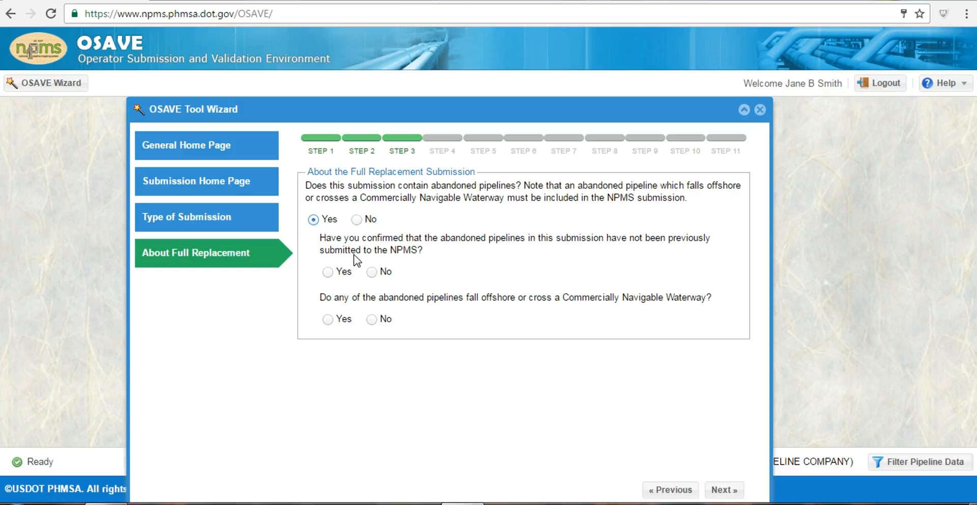
left_click(327, 271)
left_click(327, 273)
left_click(327, 320)
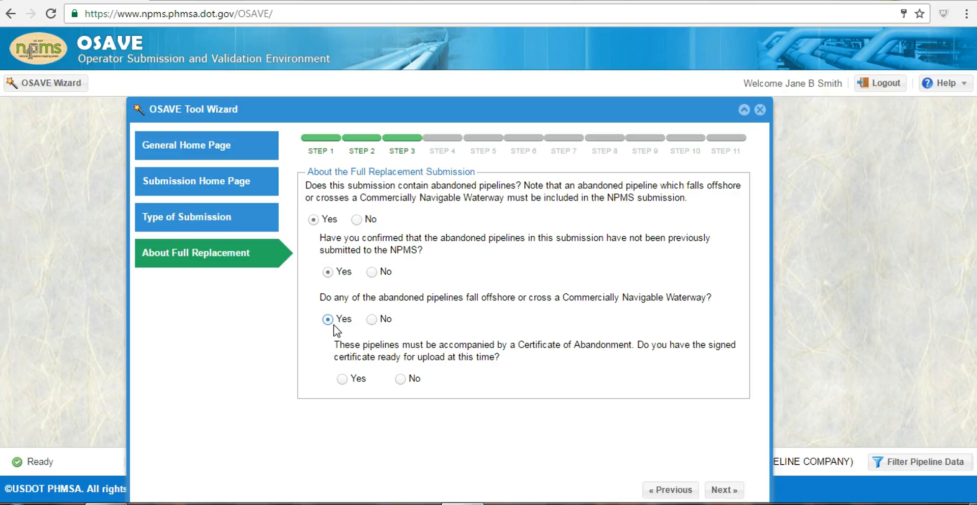
left_click(342, 379)
Upload 00_Abandonment_Cert_OPID_1234.docx from the Desktop as the Certificate of Abandonment and proceed to the next question
left_click(381, 406)
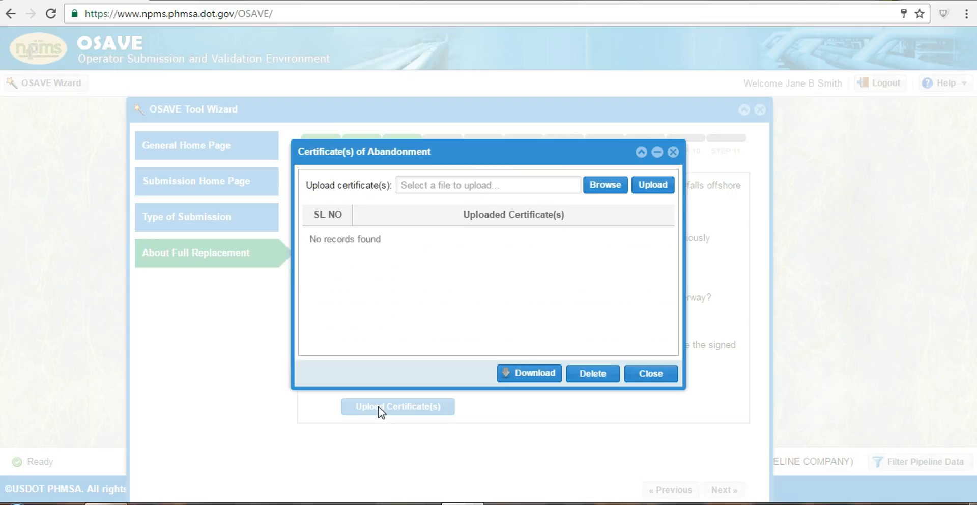
left_click(594, 186)
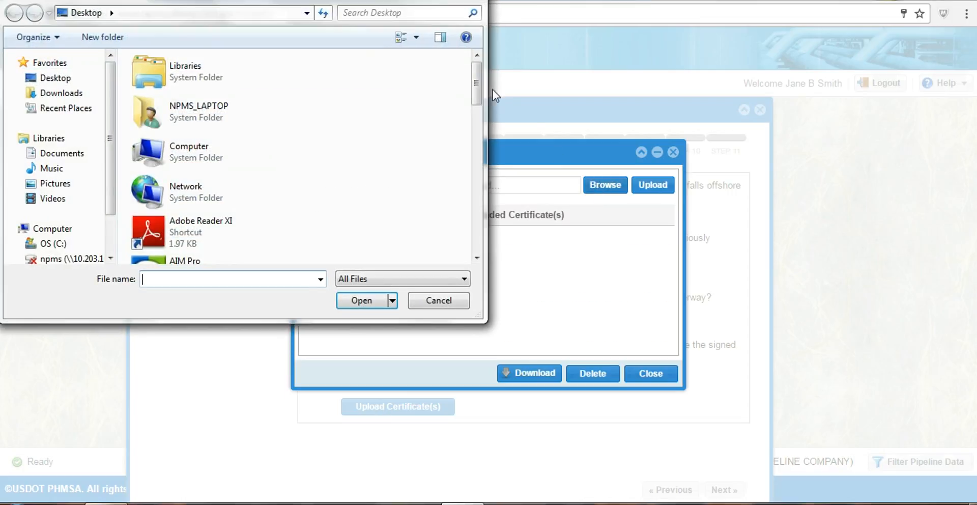
left_click_drag(480, 87, 466, 159)
double_click(244, 251)
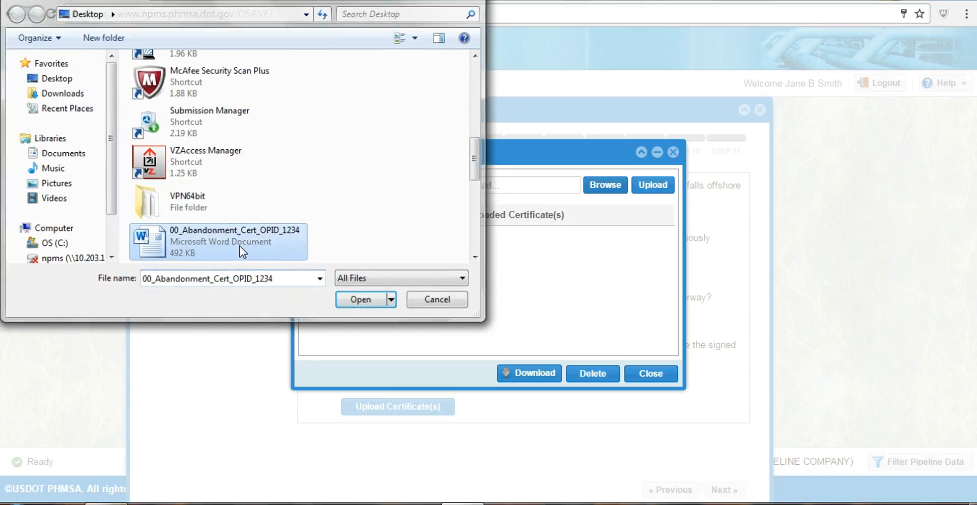
left_click(652, 186)
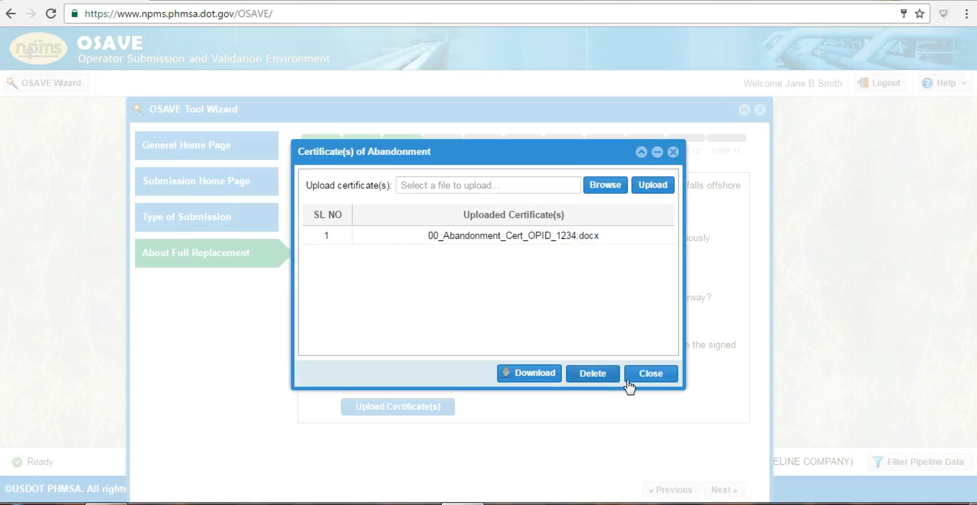
left_click(648, 377)
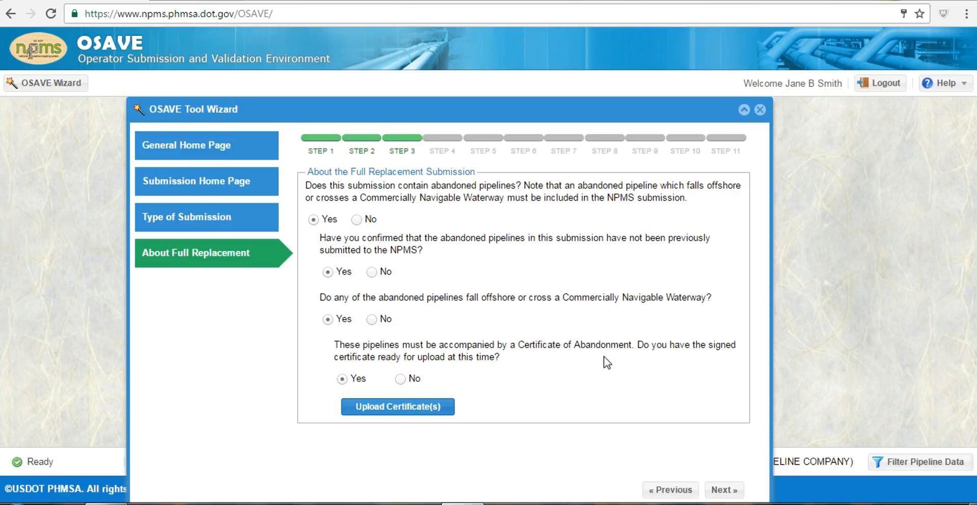
left_click(725, 490)
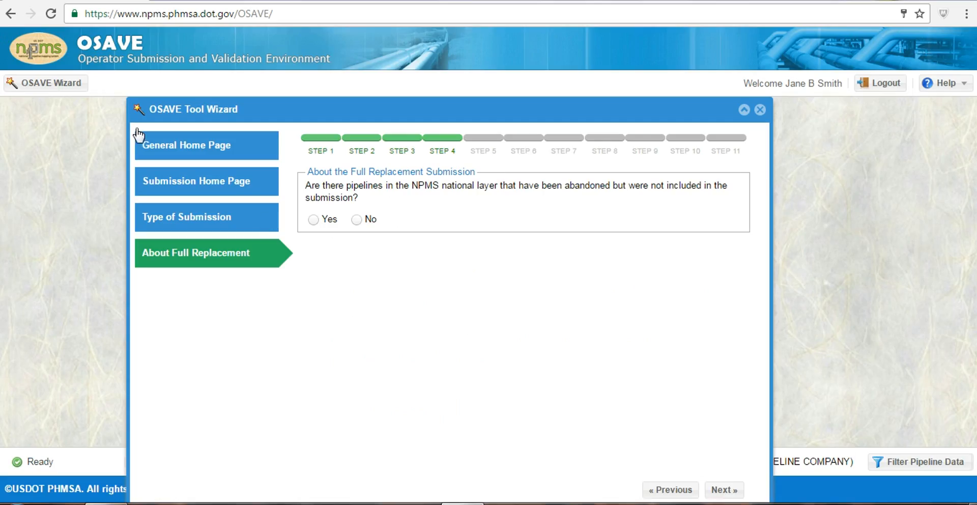
Answer Yes to abandoned national-layer pipelines missing from the submission and describe them as "PLINE_ID 5 and PLINE_ID 27"
left_click(356, 220)
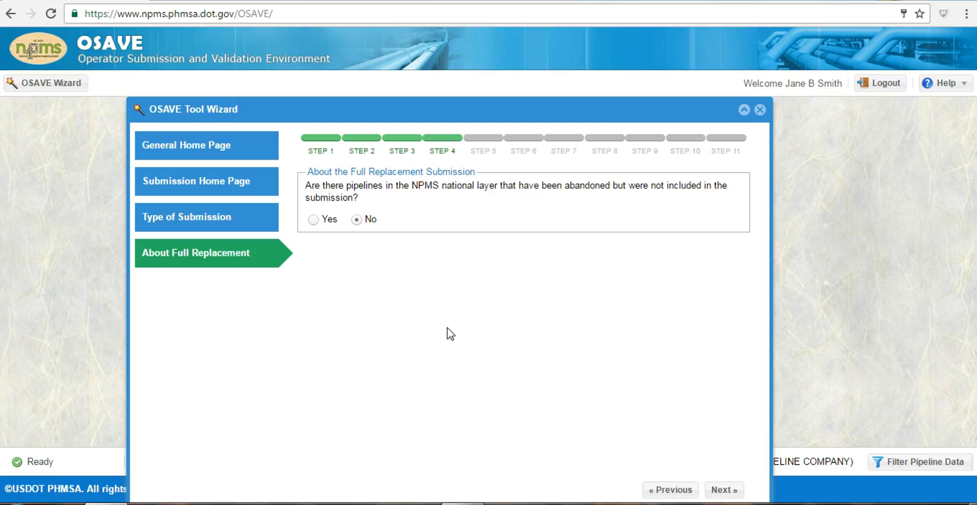
left_click(313, 219)
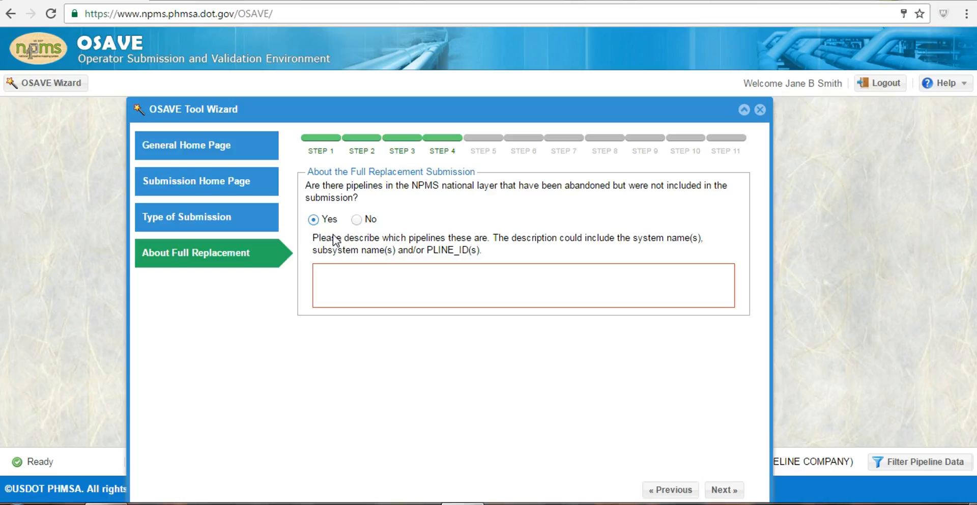
left_click(355, 279)
type("PLINE_ID 5 and PLINE_ID 27")
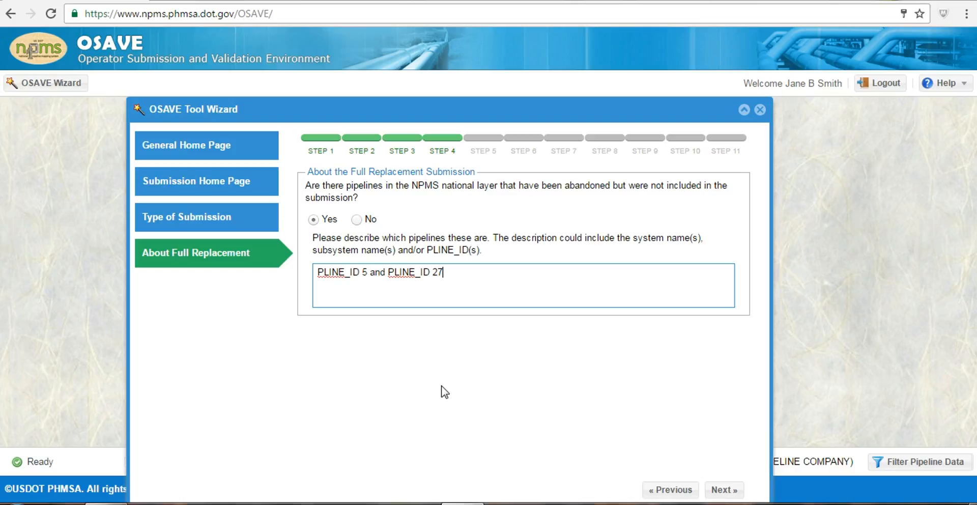
left_click(722, 490)
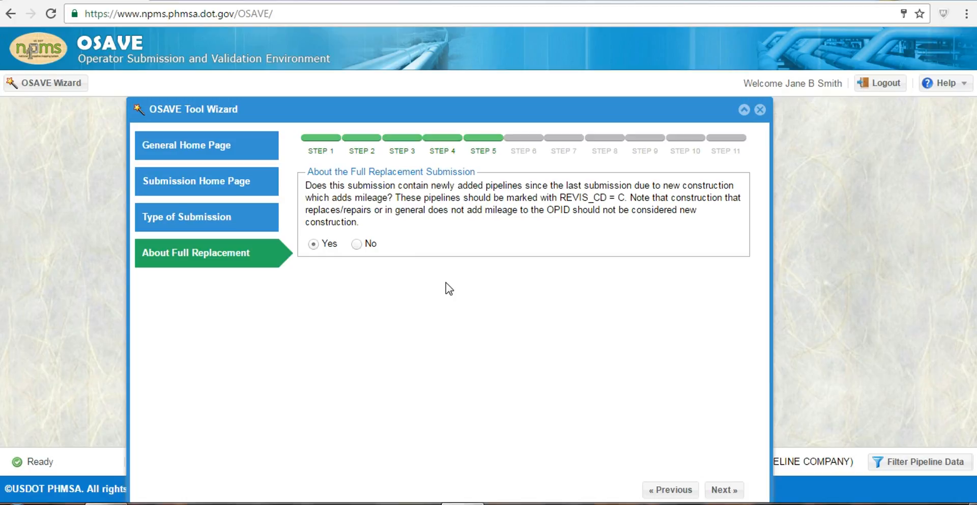
Answer the newly added pipeline questions with Yes for new construction, Yes for jurisdiction/classification changes, and No for correcting past omissions
left_click(723, 489)
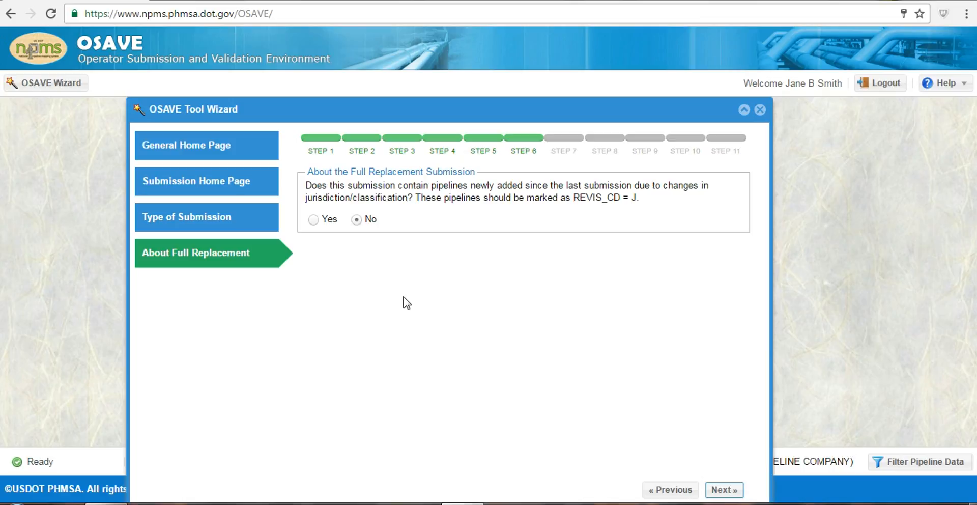
left_click(314, 220)
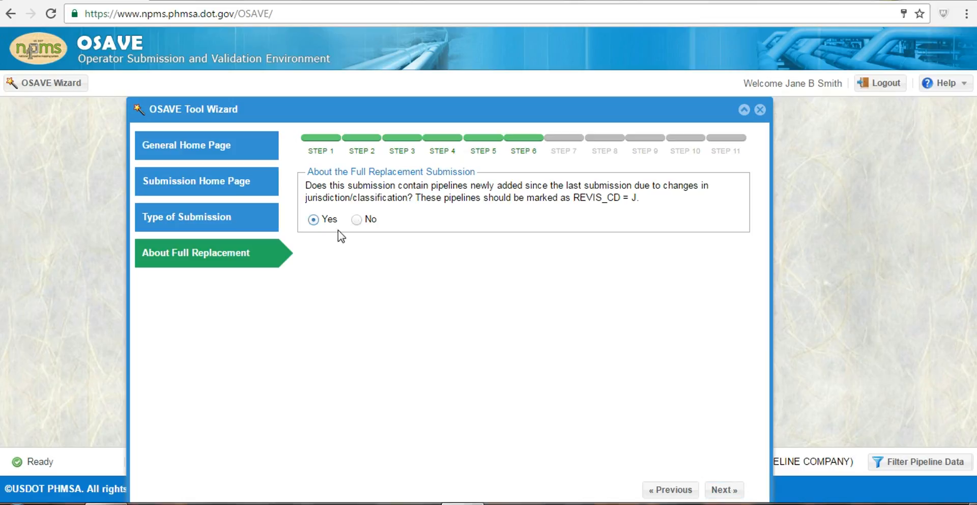
left_click(726, 490)
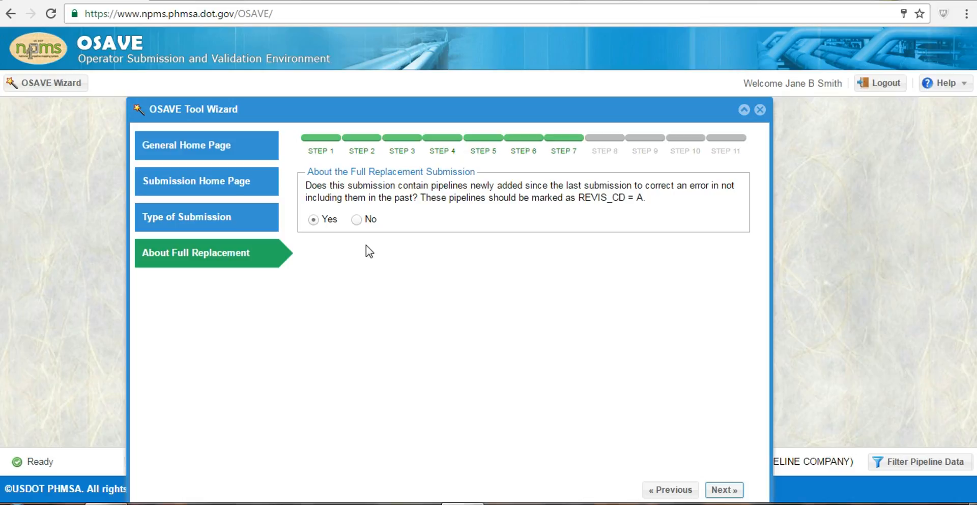
left_click(357, 220)
left_click(725, 489)
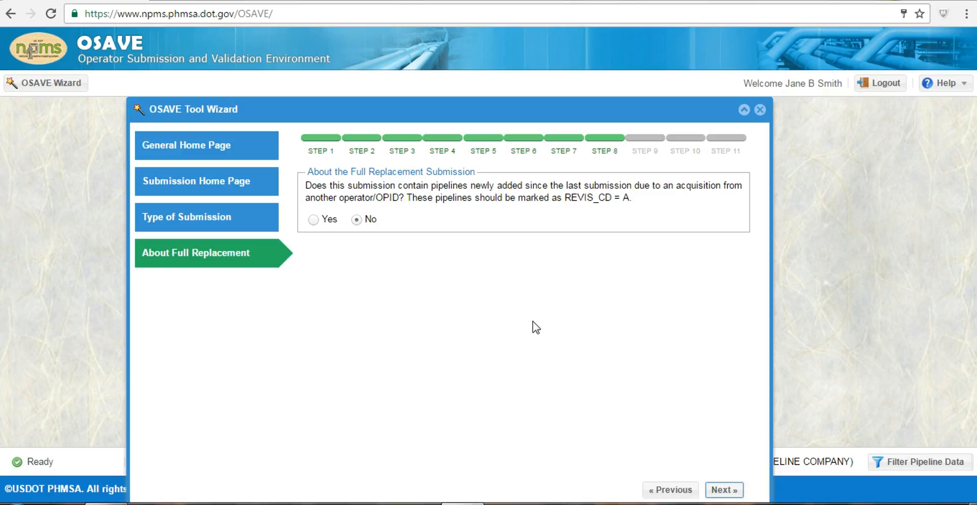
Report the acquisition of all "NORTH HOLBROOK TRANSMISSION" system lines from another operator, and fill in the divesting operator's ID and contact details
left_click(313, 220)
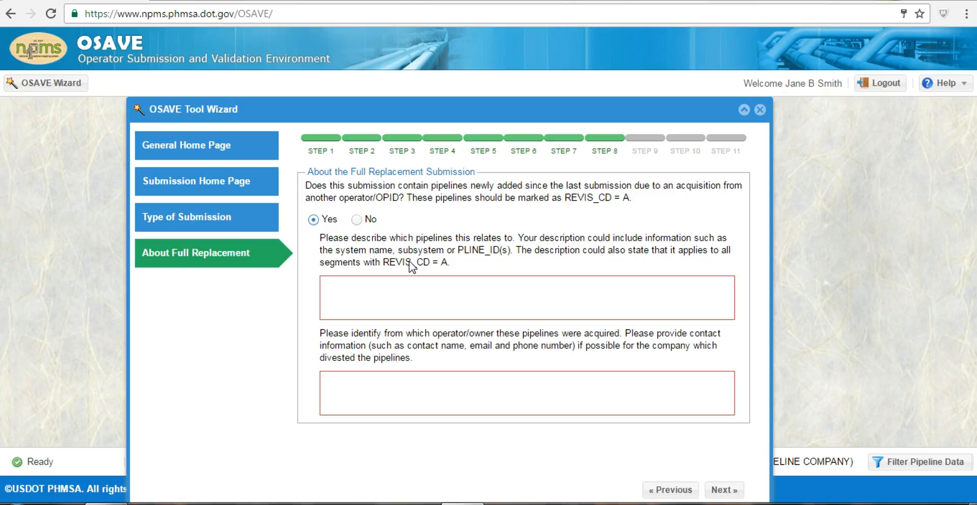
left_click(345, 285)
type("OPID 1234 acquired all lines from the  \"NORTH HOLBROOK TRANSMISSION\" system from OPID 5678.")
left_click(359, 383)
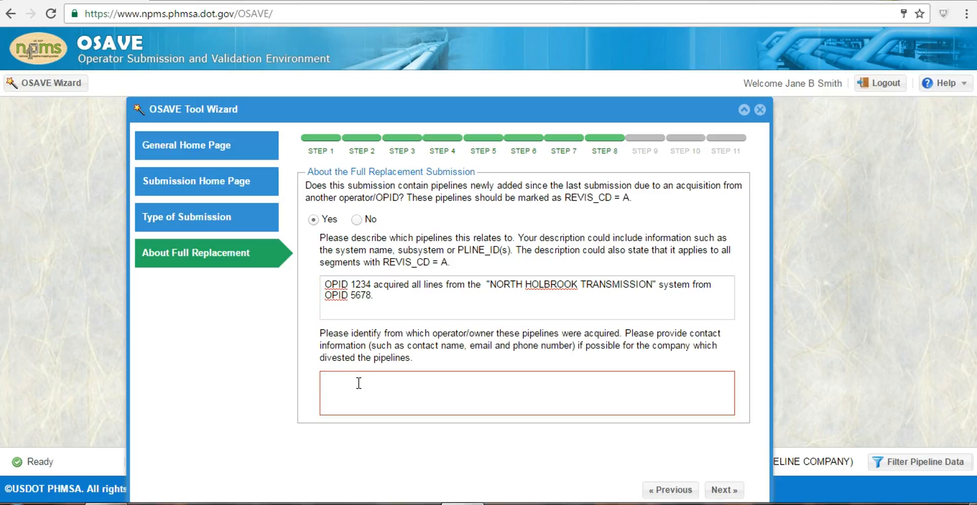
key("ctrl+v")
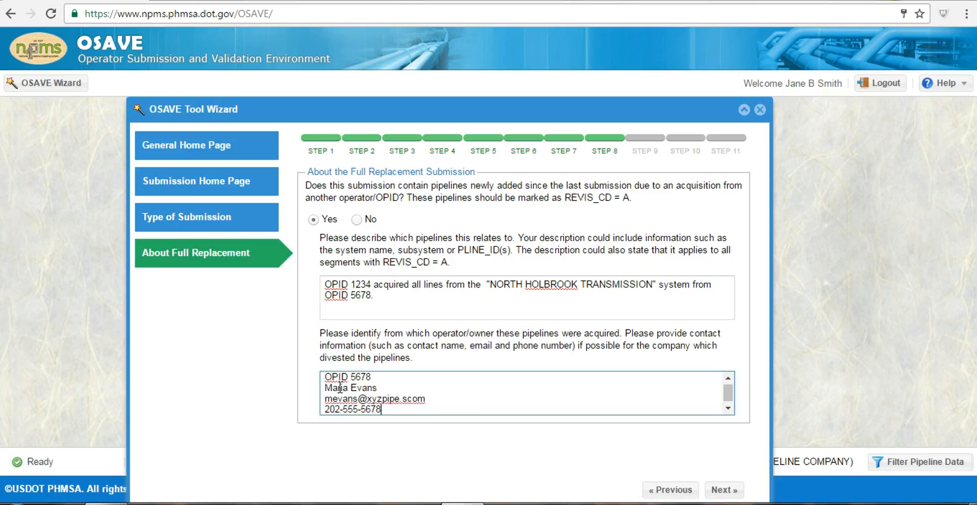
left_click(721, 491)
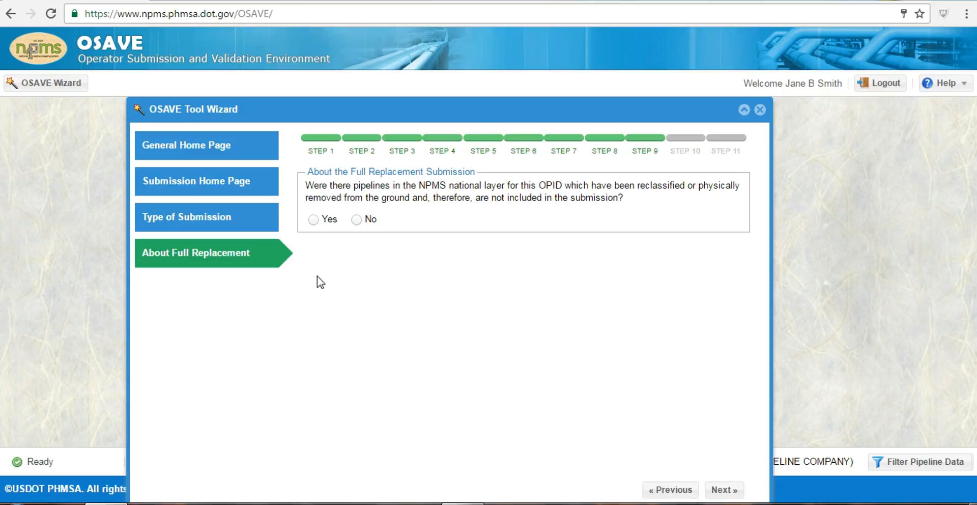
Answer Yes to reclassified or removed pipelines with the description "Subsystems "546" and "817" have been reclassified to gas gathering lines."
left_click(314, 220)
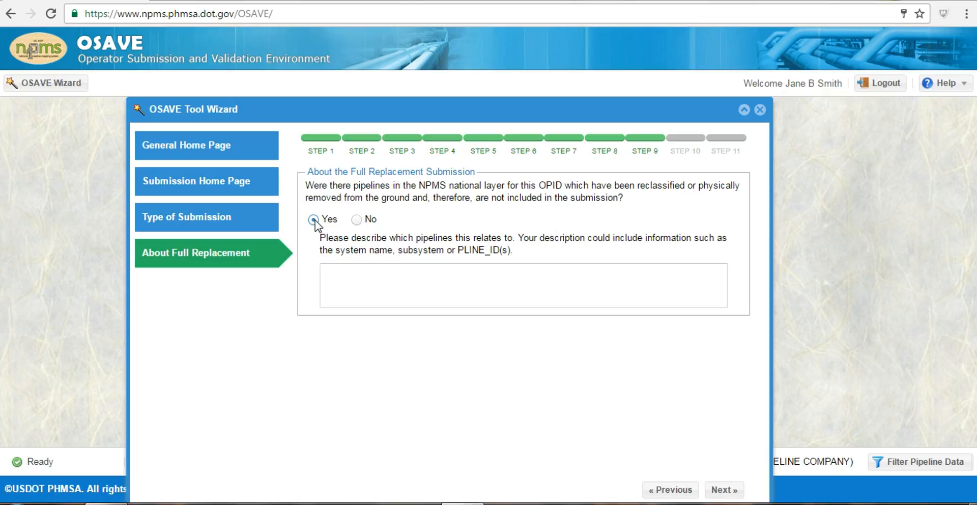
left_click(331, 277)
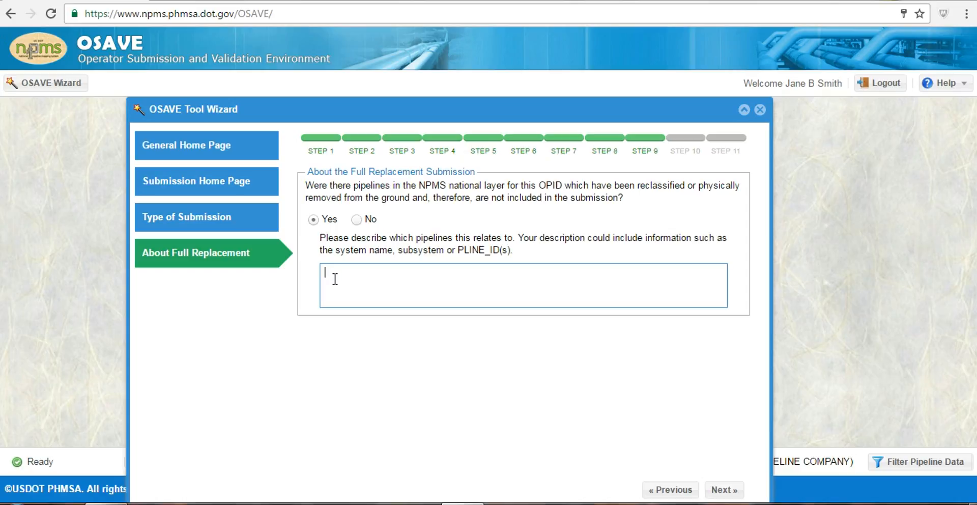
type("Subsystems \"546\" and \"817\" have been reclassified to gas gathering lines.")
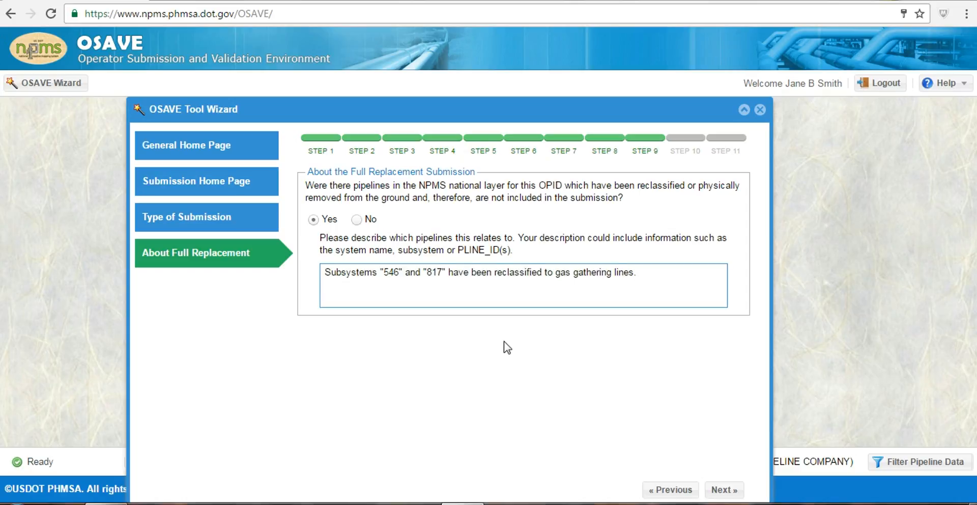
left_click(724, 489)
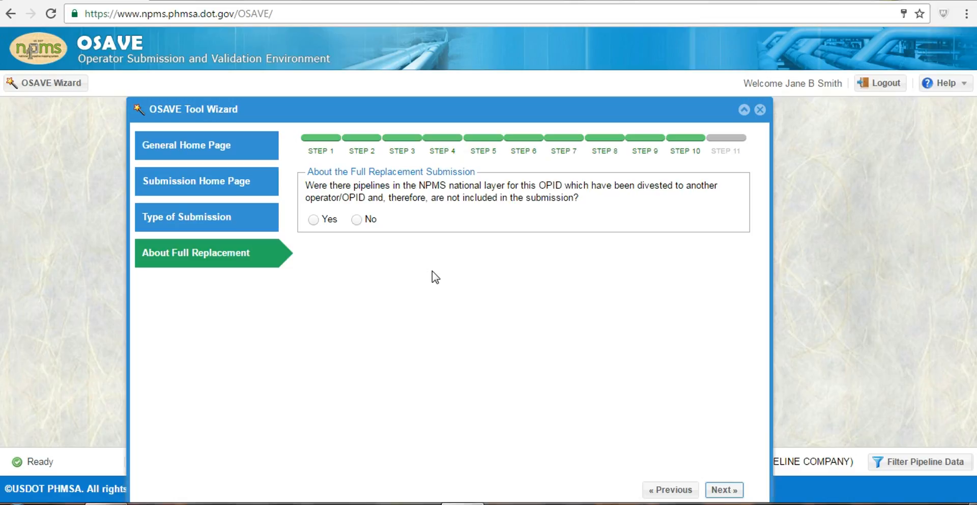
Answer No to pipelines divested to another operator and proceed to the additional information question
left_click(313, 220)
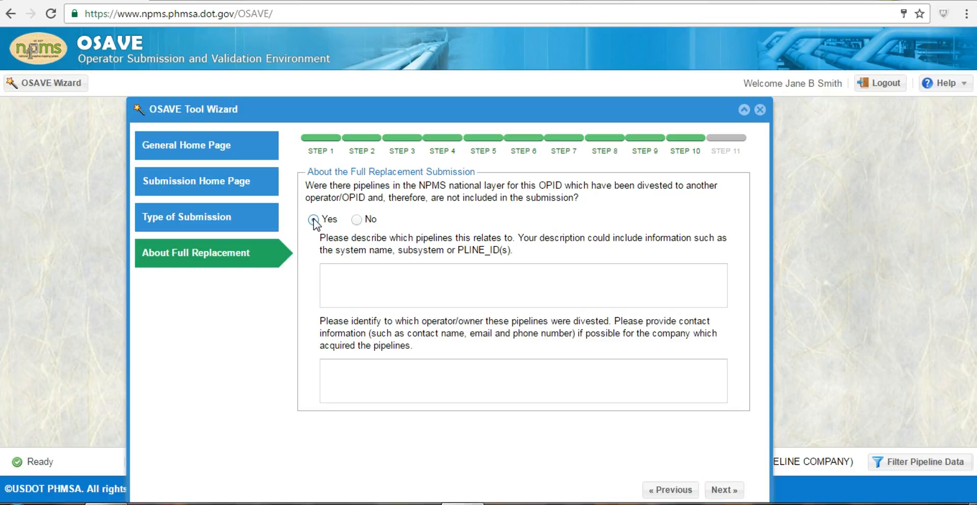
left_click(358, 219)
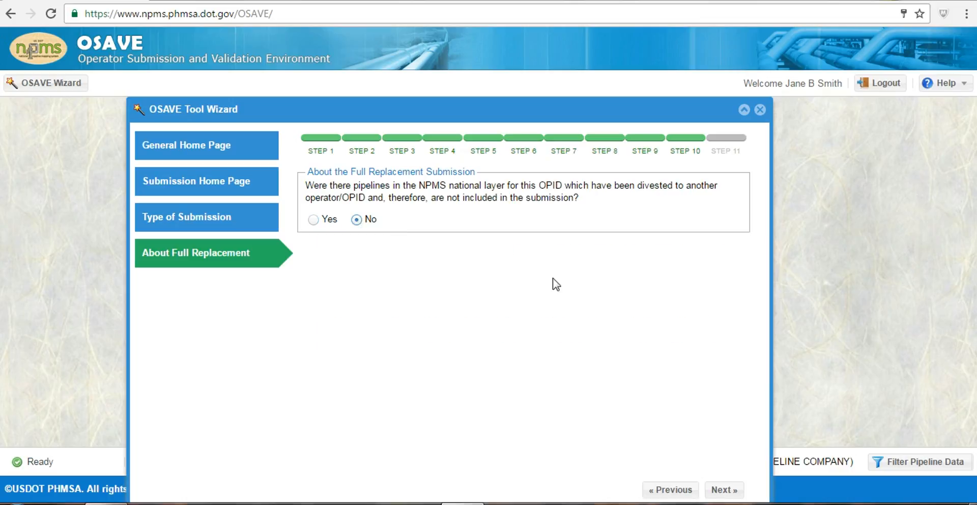
left_click(727, 489)
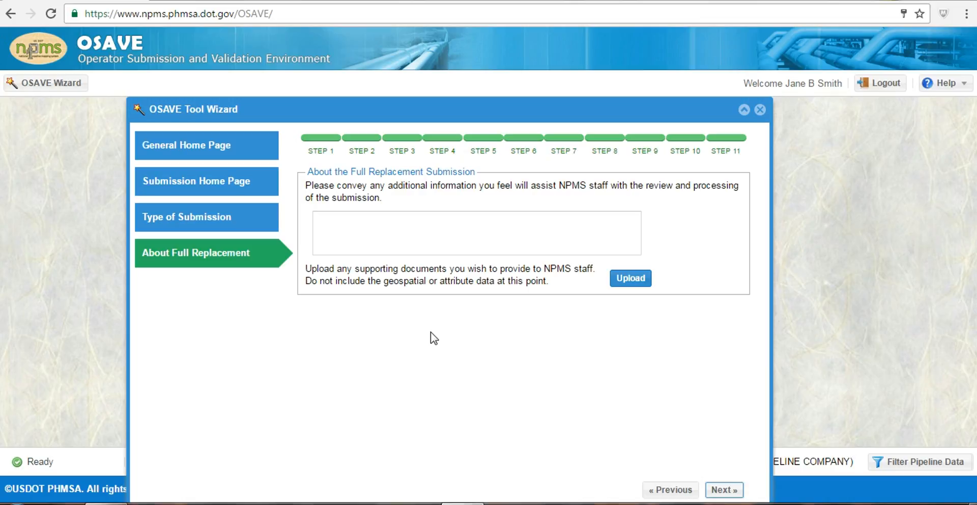
Skip the additional information and supporting documents, and open the technical contact details for review
left_click(731, 491)
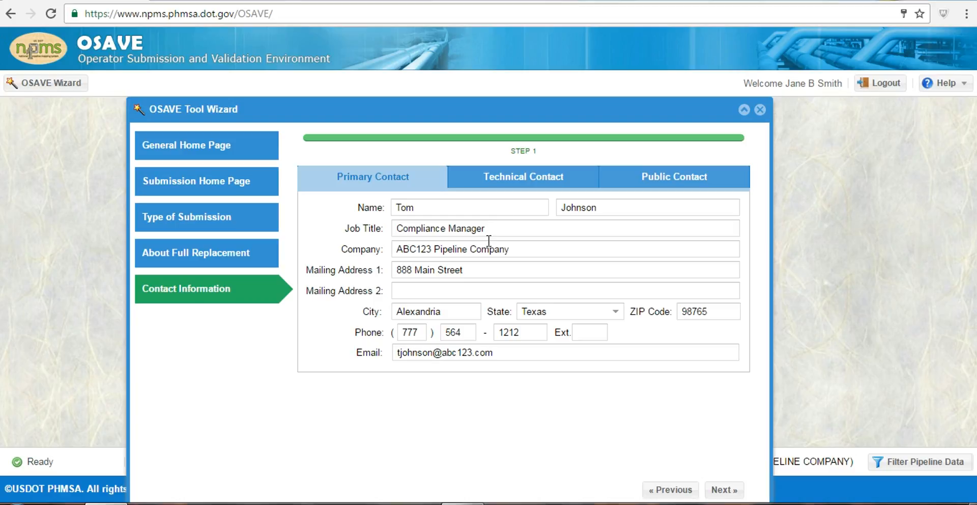
left_click(522, 184)
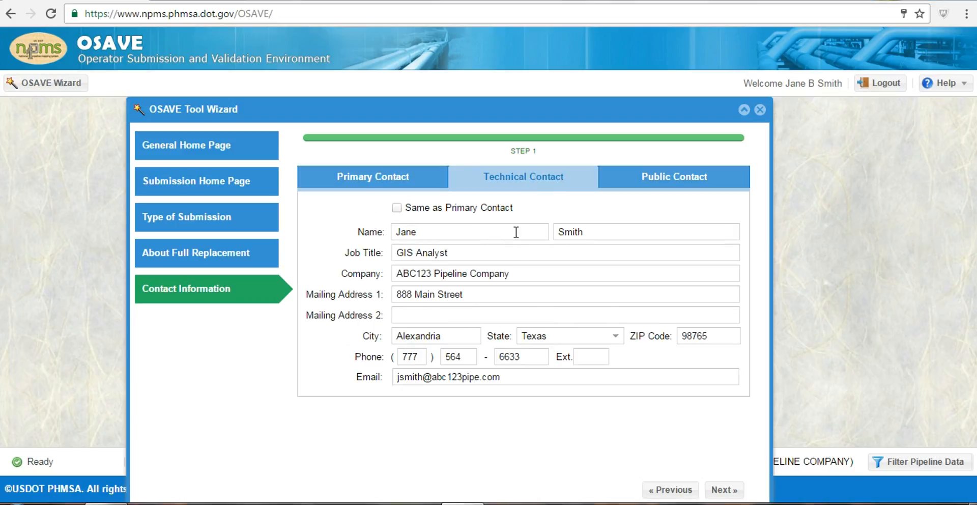
Change the public contact's entity to "Public Relations" and submit the primary, technical and public contact information to the NPMS
left_click(649, 185)
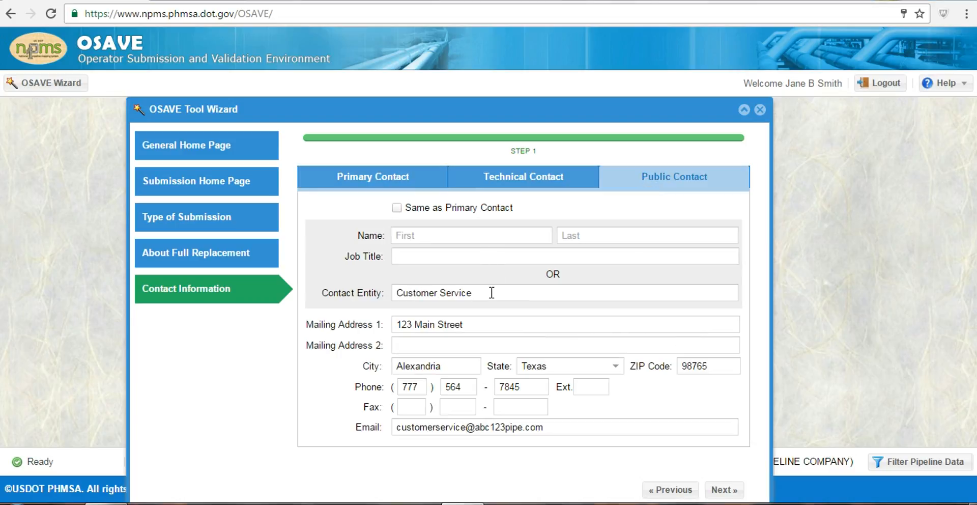
left_click_drag(492, 292, 338, 294)
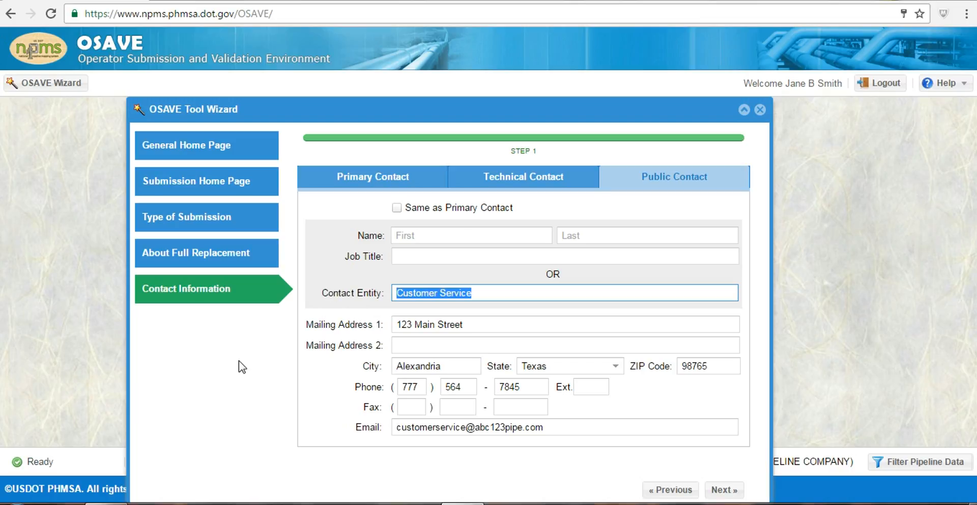
type("Public Relations")
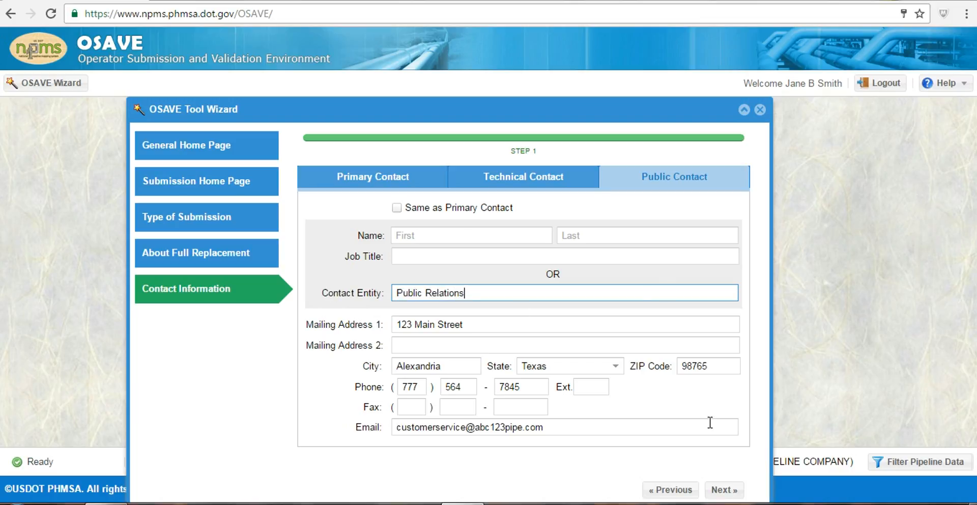
left_click(724, 489)
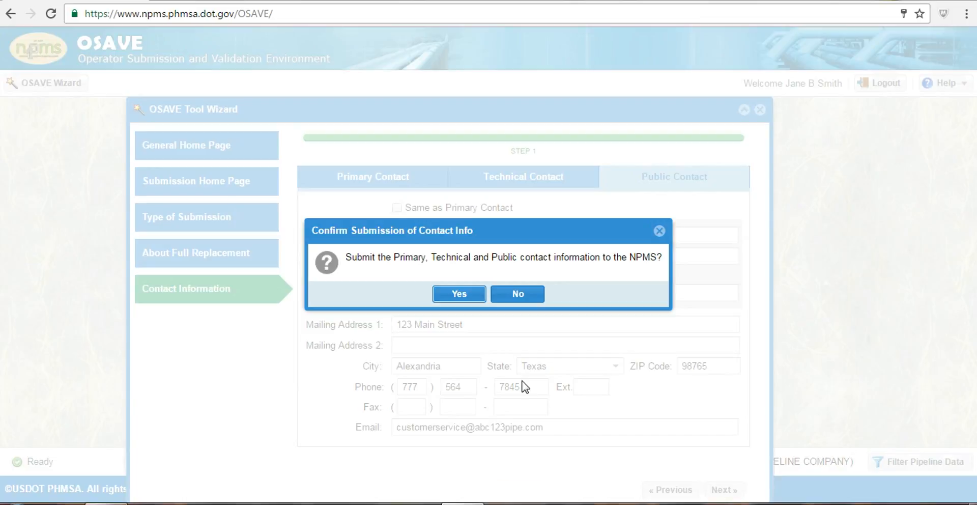
left_click(461, 295)
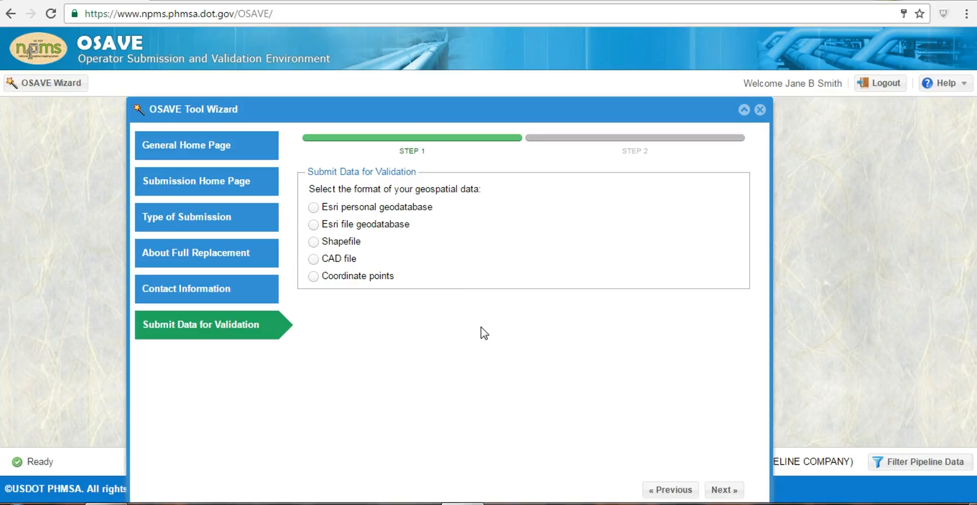
Examine the follow-up questions for the Shapefile, CAD file and Esri personal geodatabase data formats
left_click(313, 242)
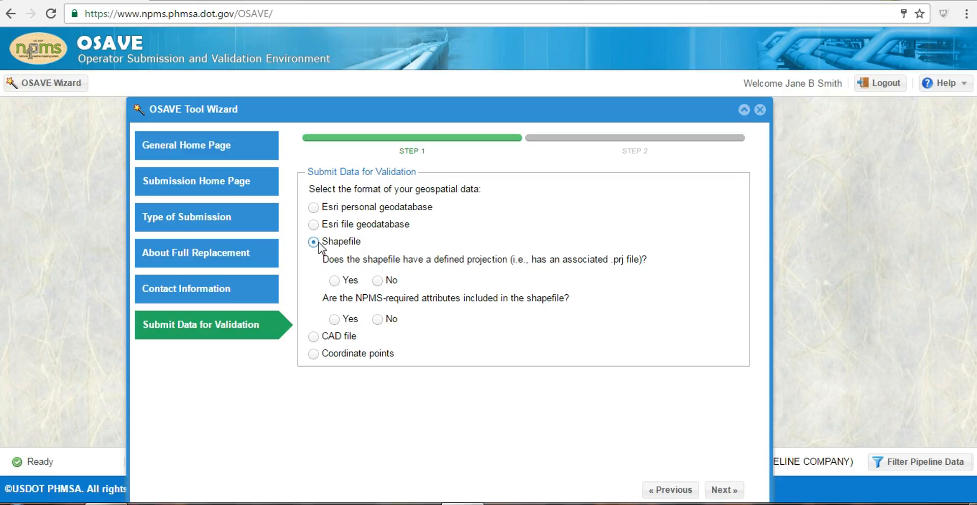
left_click(313, 336)
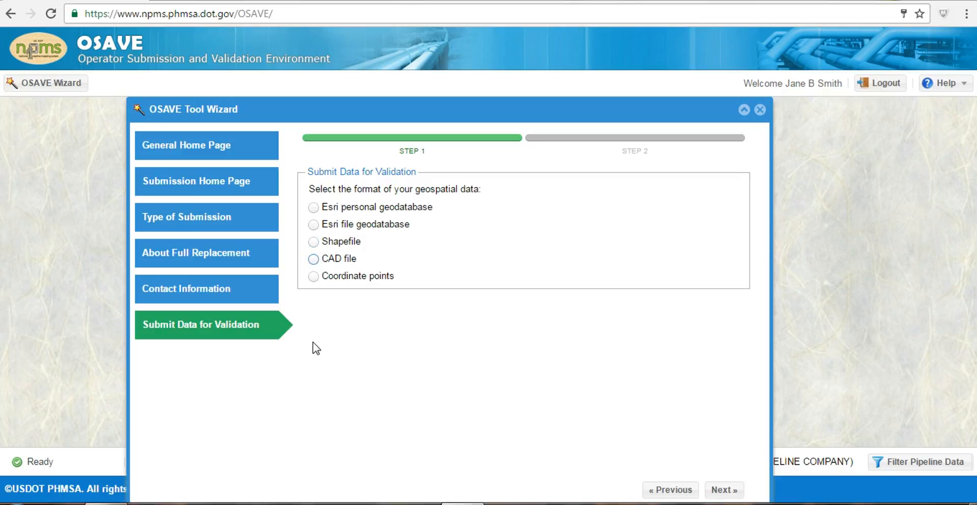
left_click(313, 259)
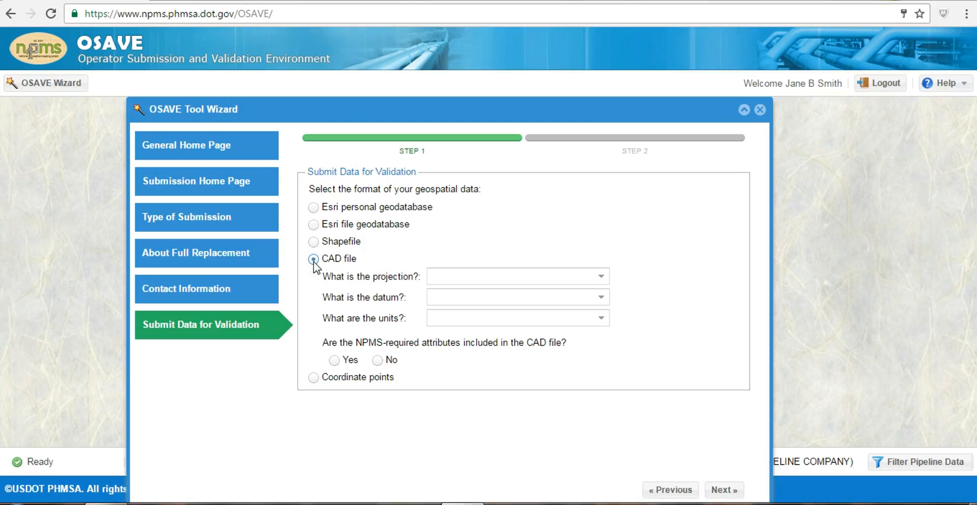
left_click(313, 207)
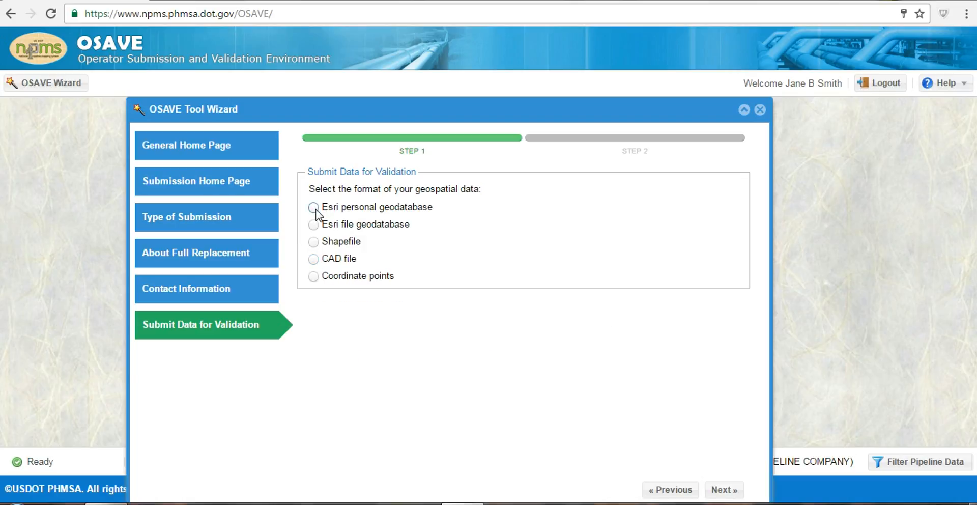
left_click(313, 207)
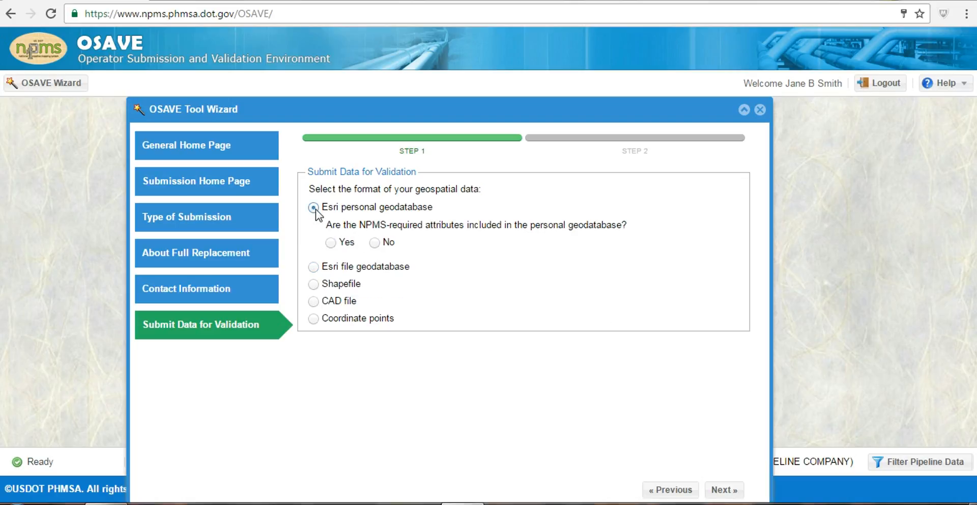
Choose Shapefile as the geospatial data format, answer Yes to defined projection and included NPMS-required attributes, and proceed to the file upload
left_click(313, 283)
left_click(314, 242)
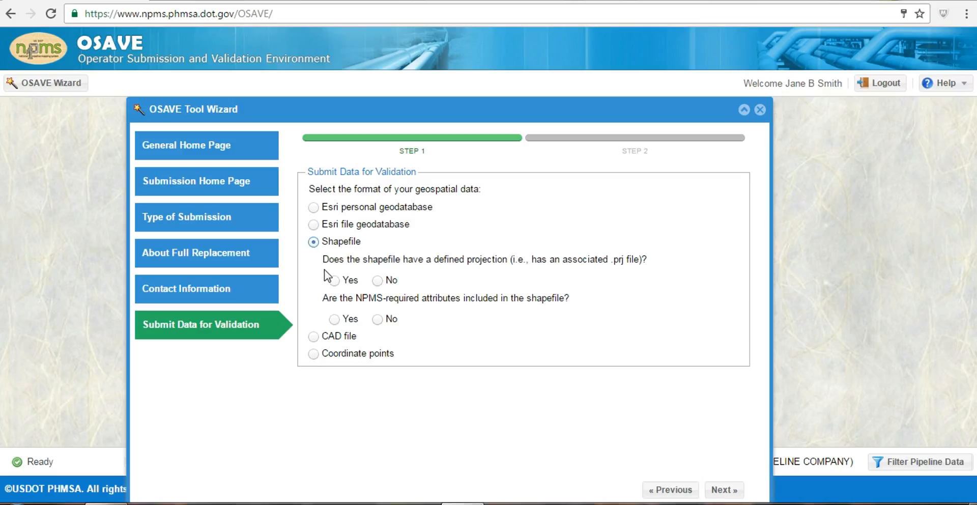
left_click(334, 281)
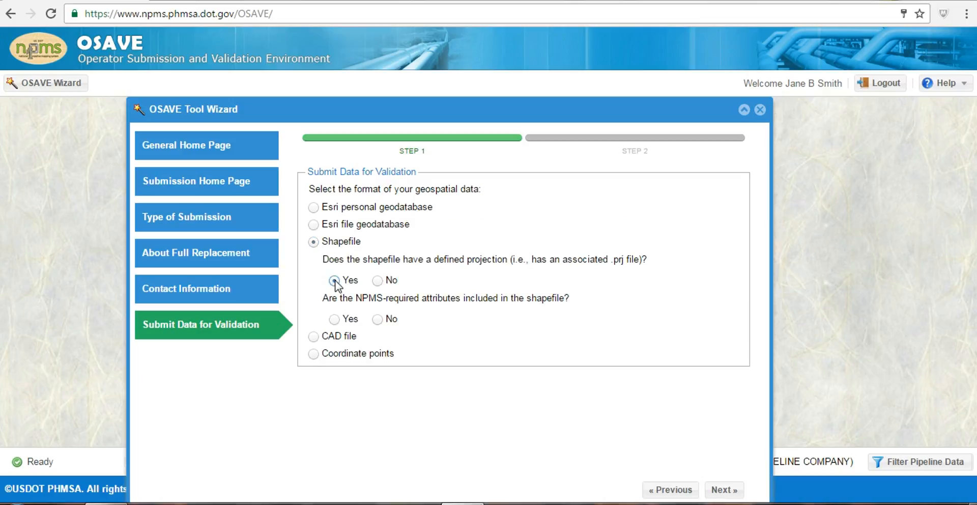
left_click(334, 319)
left_click(720, 491)
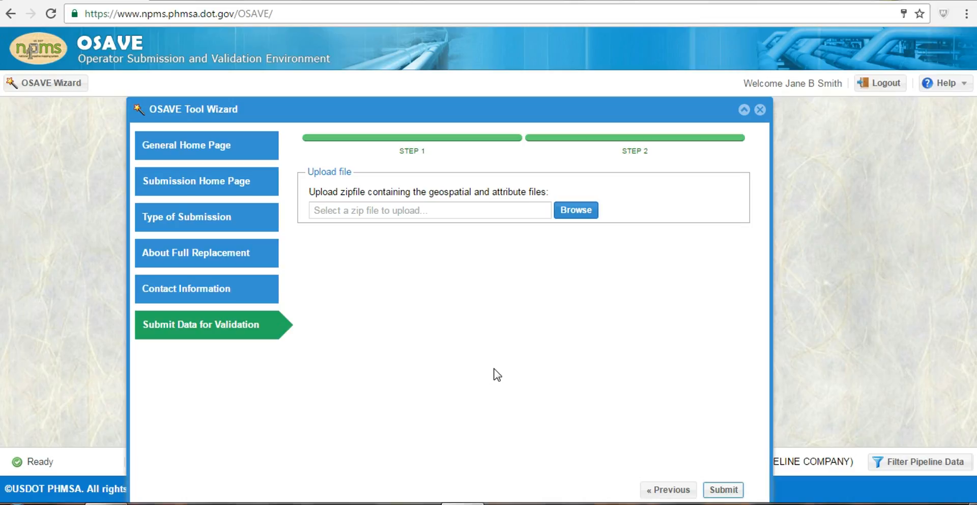
Upload the zip file OPID1234.zip from the Desktop and submit the data for validation, confirming the submission
left_click(580, 210)
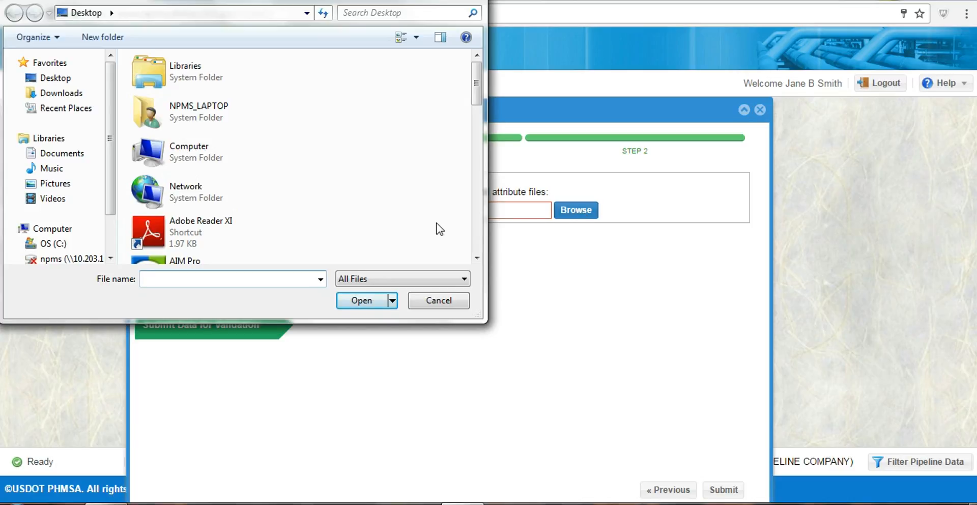
type("OPID1234")
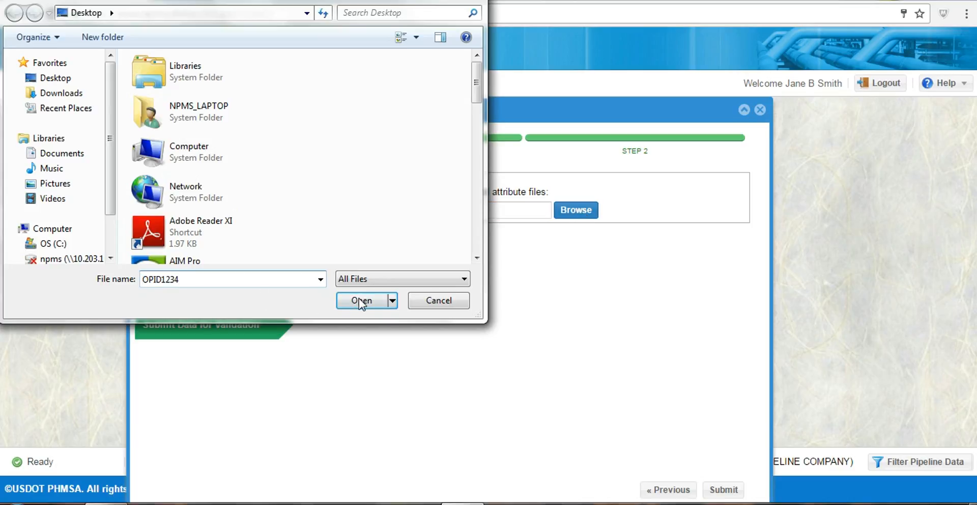
left_click(360, 300)
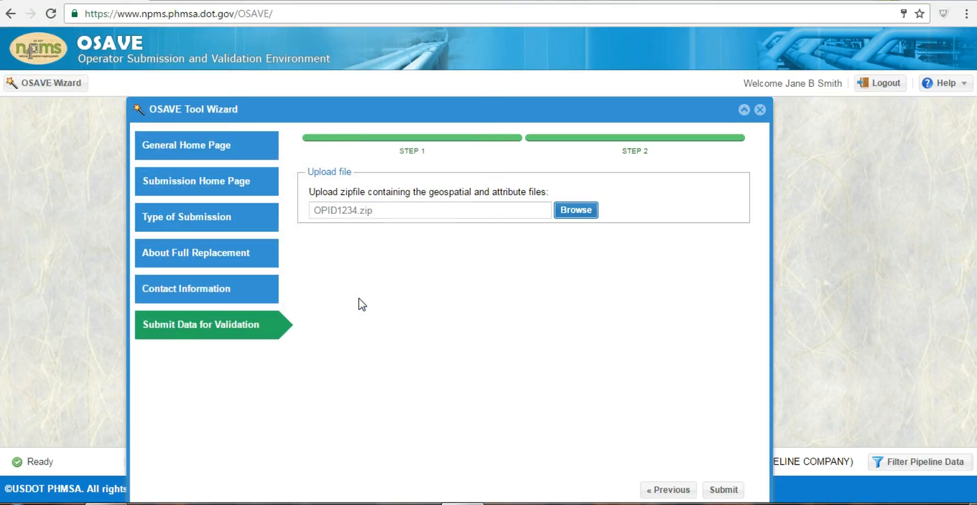
left_click(731, 491)
left_click(460, 298)
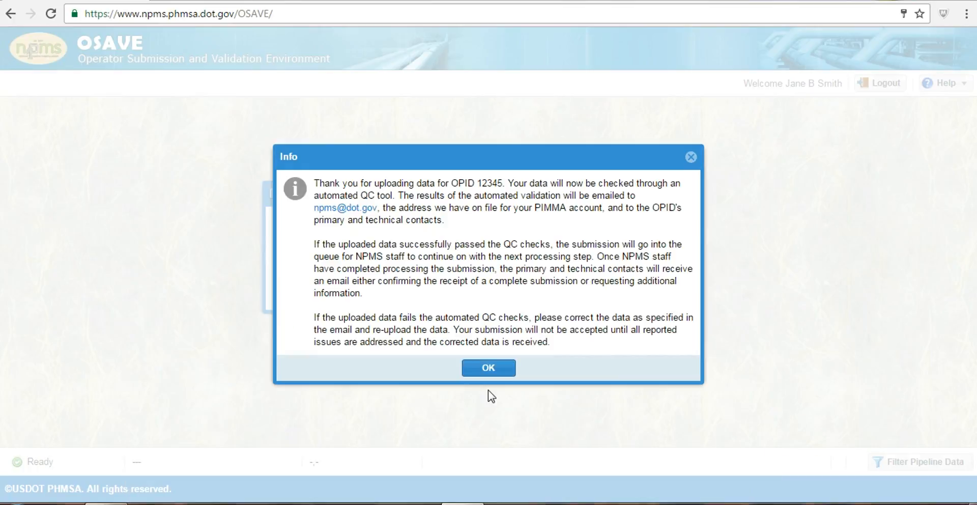